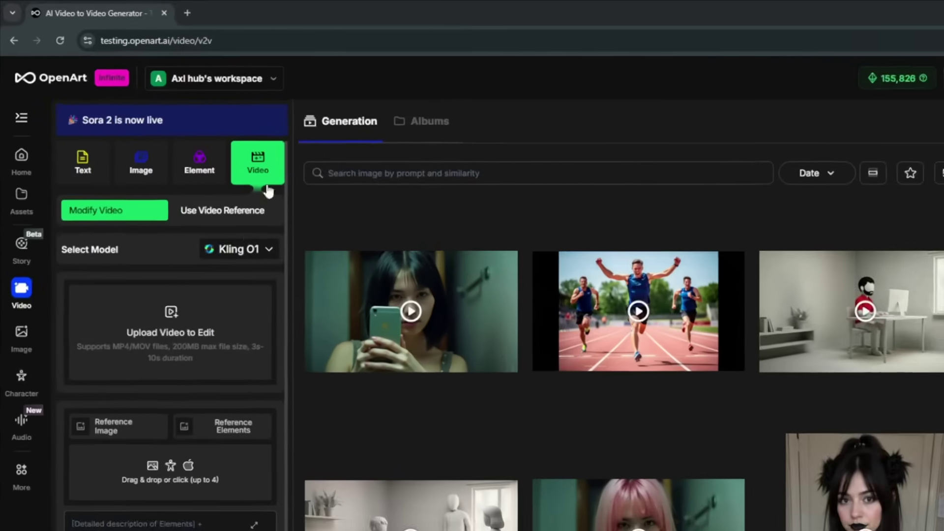
click(215, 199)
click(414, 238)
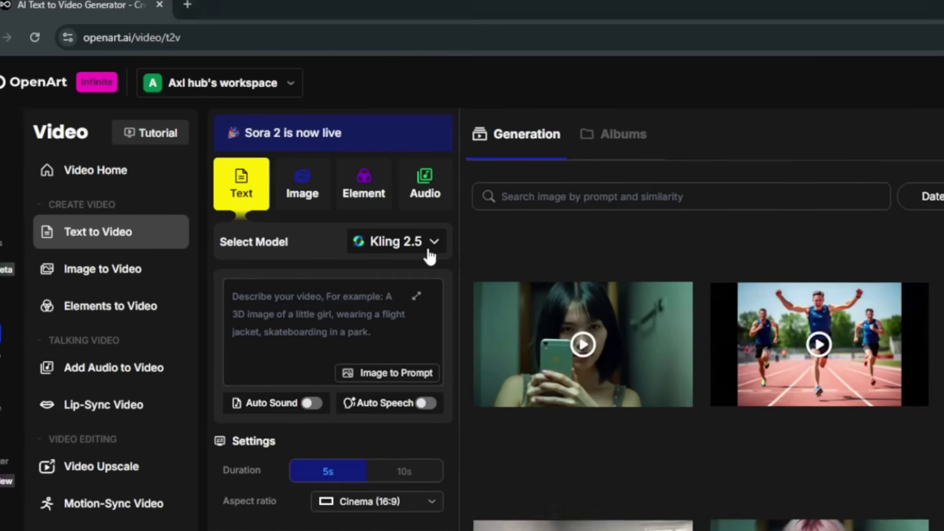
click(432, 253)
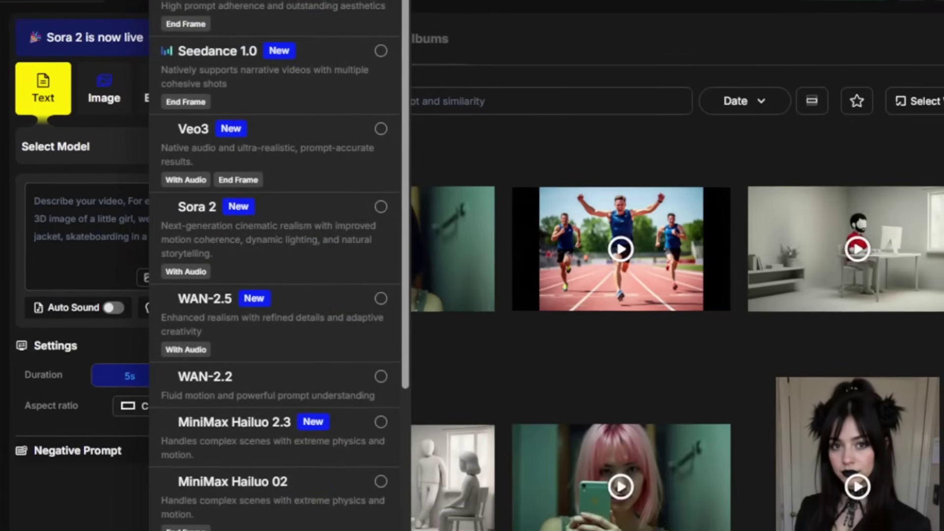
scroll(270, 465, down, 10)
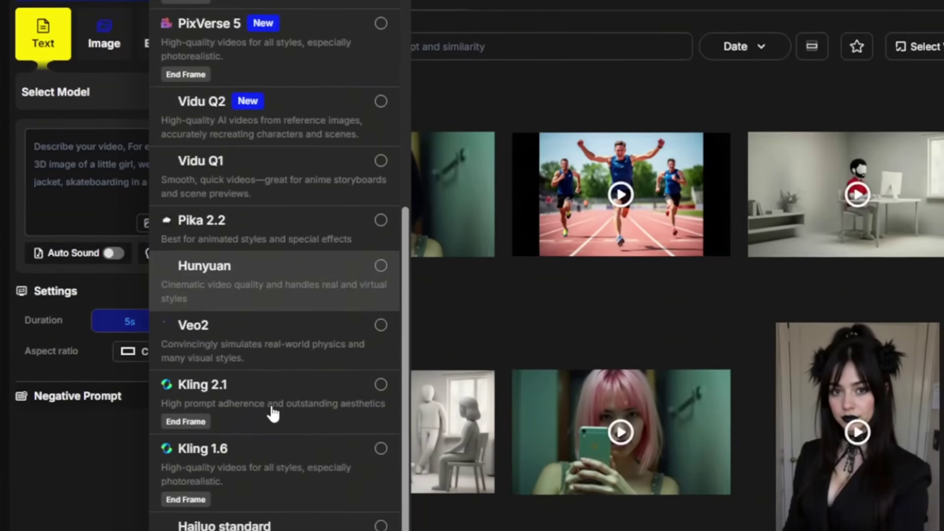
scroll(271, 467, up, 10)
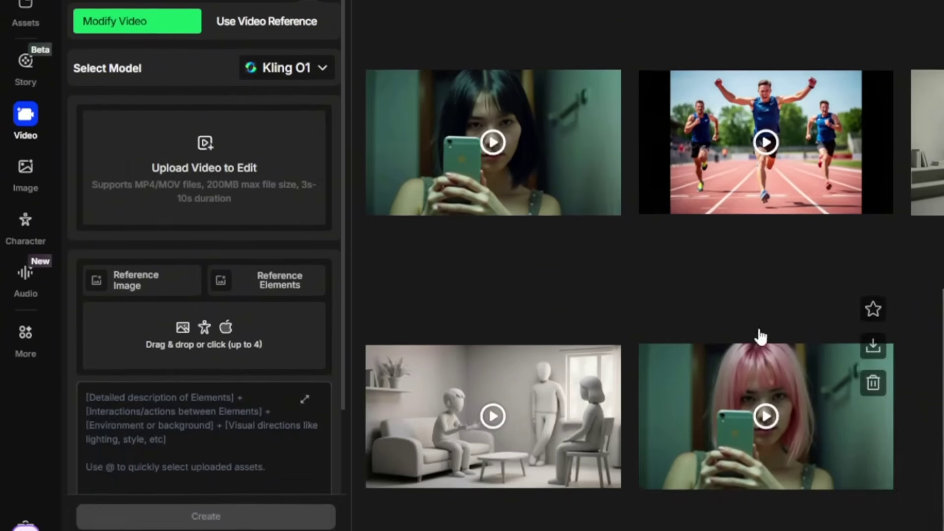
- Browse the Prompt Structure template list without choosing a template
scroll(204, 265, down, 2)
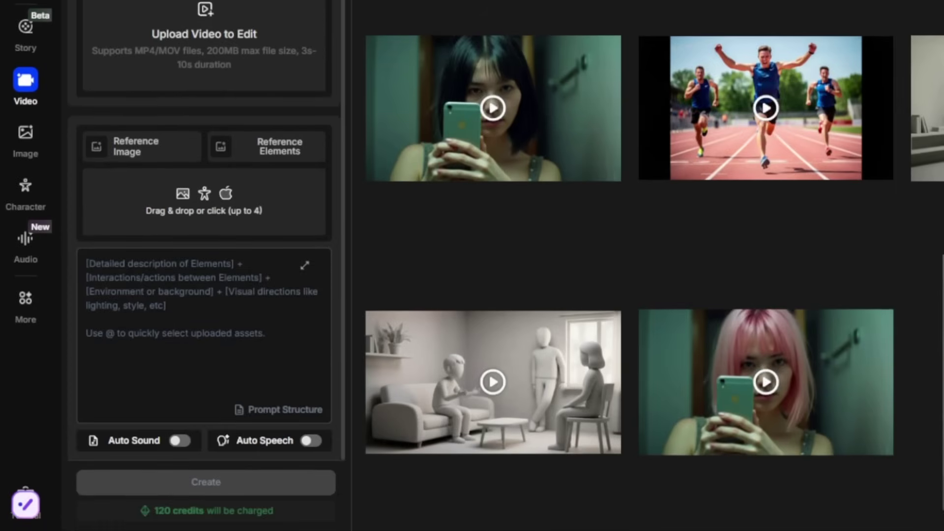
click(278, 413)
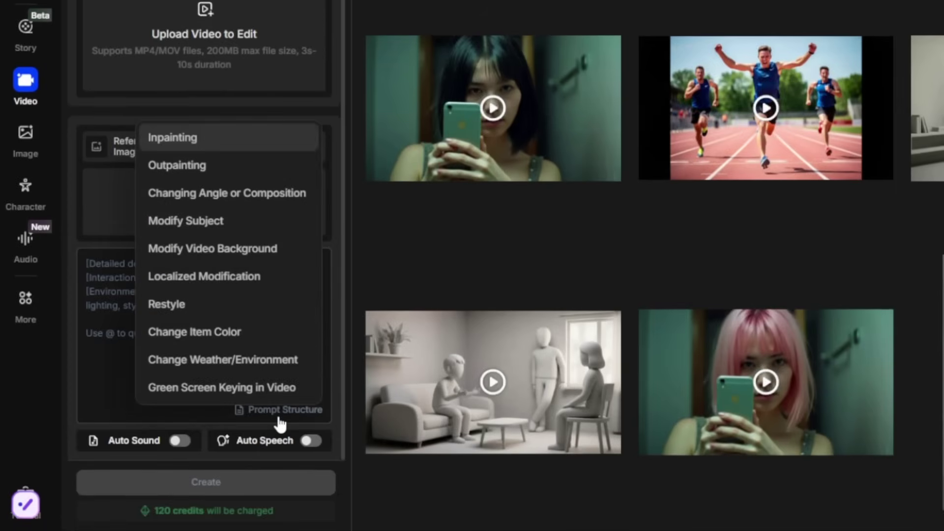
click(280, 415)
click(284, 415)
click(554, 394)
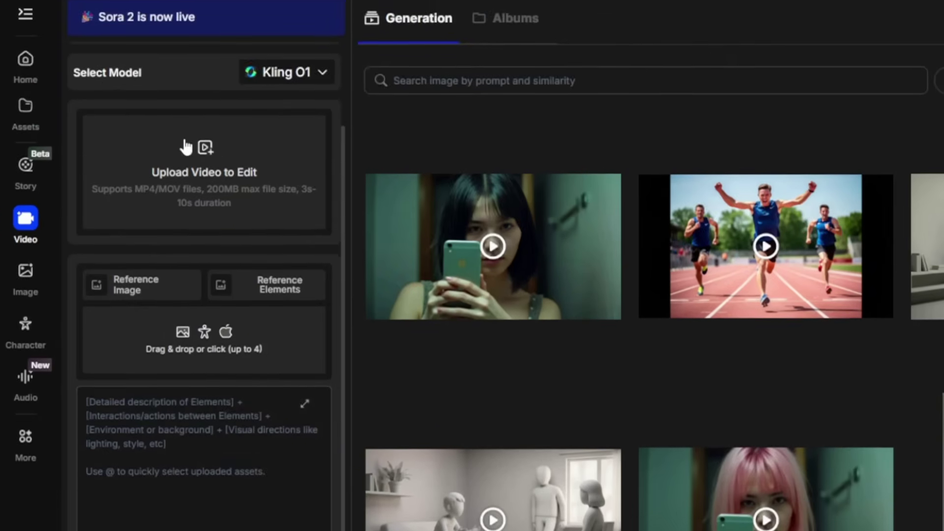
- Load the pink-haired selfie clip from History as the 6-second source video
mouse_move(183, 150)
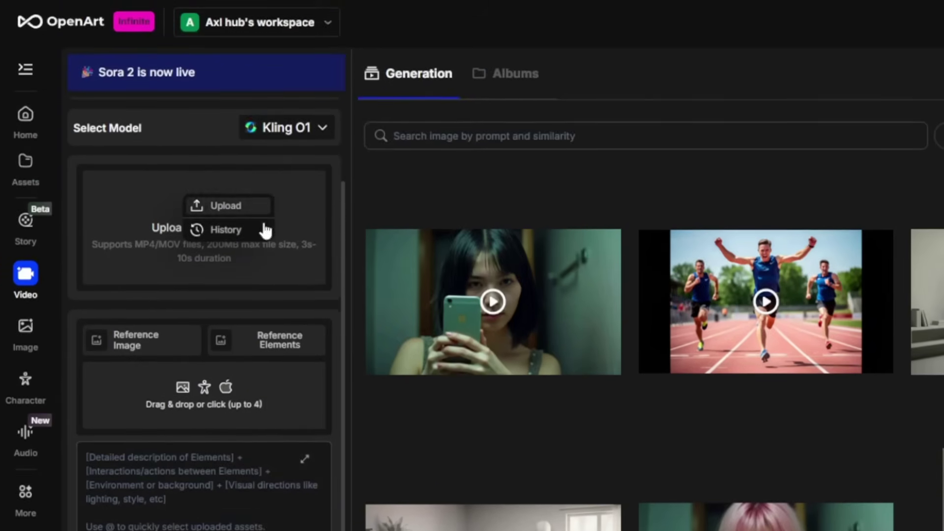
click(229, 193)
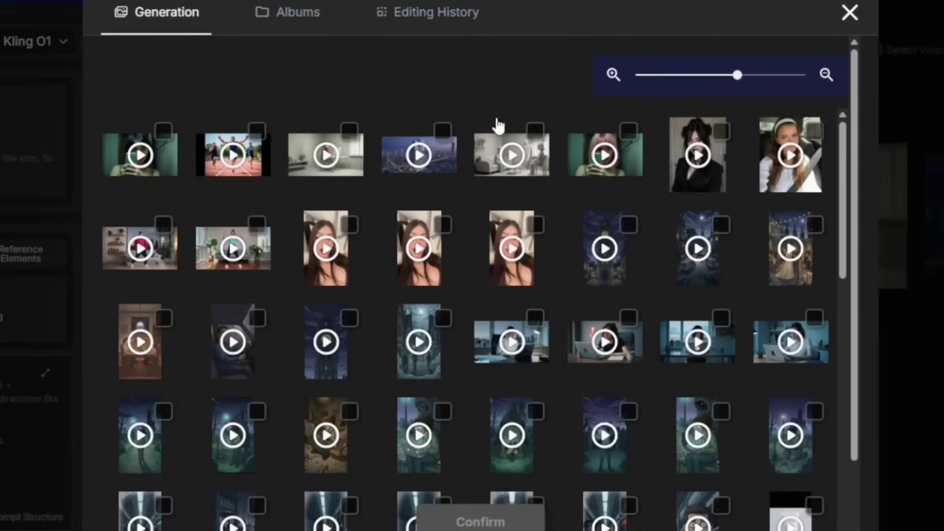
click(621, 143)
click(506, 525)
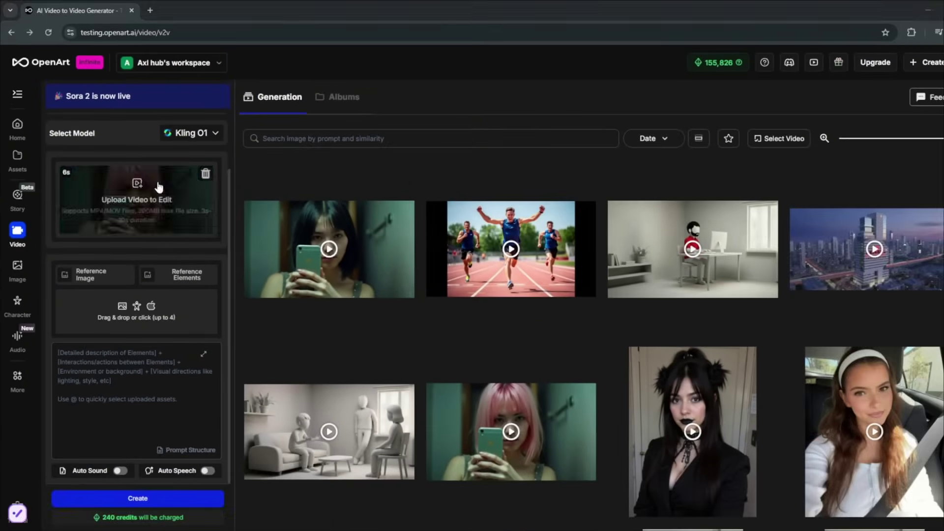
click(426, 248)
- Watch the black-haired edit preview, pausing and resuming it, then close it
click(222, 359)
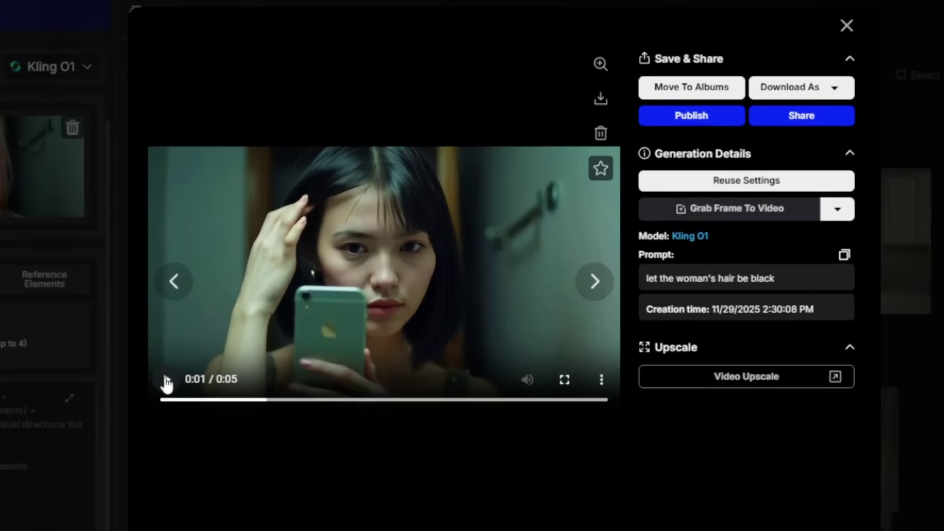
click(167, 380)
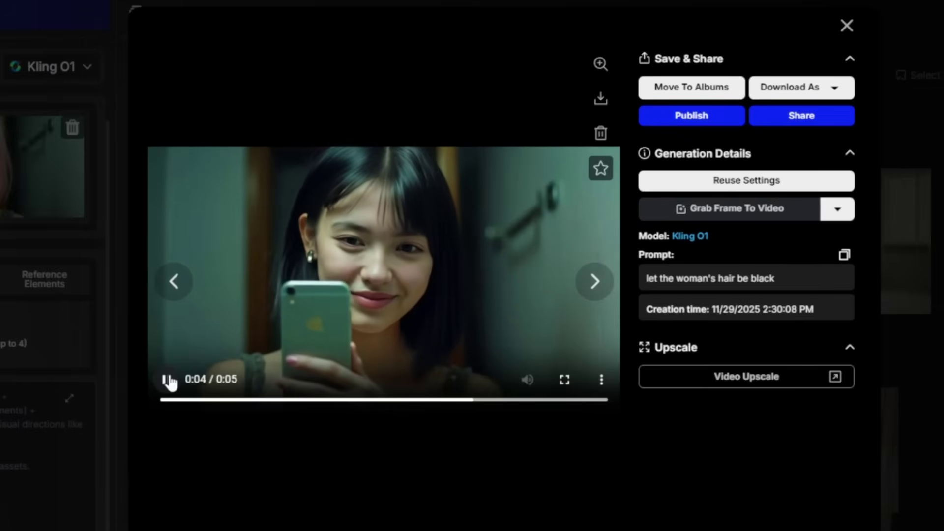
click(847, 26)
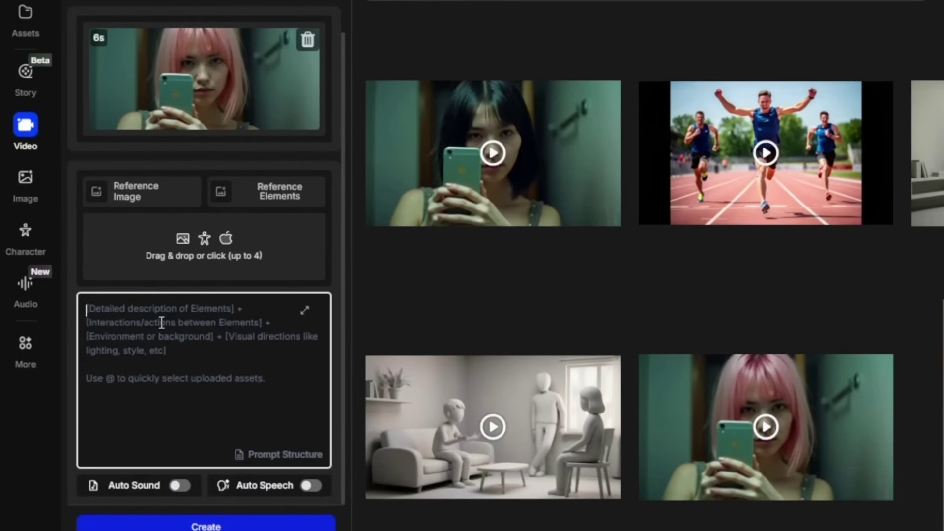
- Generate an edit from 'let her wear sunglasses and let her hair be green' and review it
text(let)
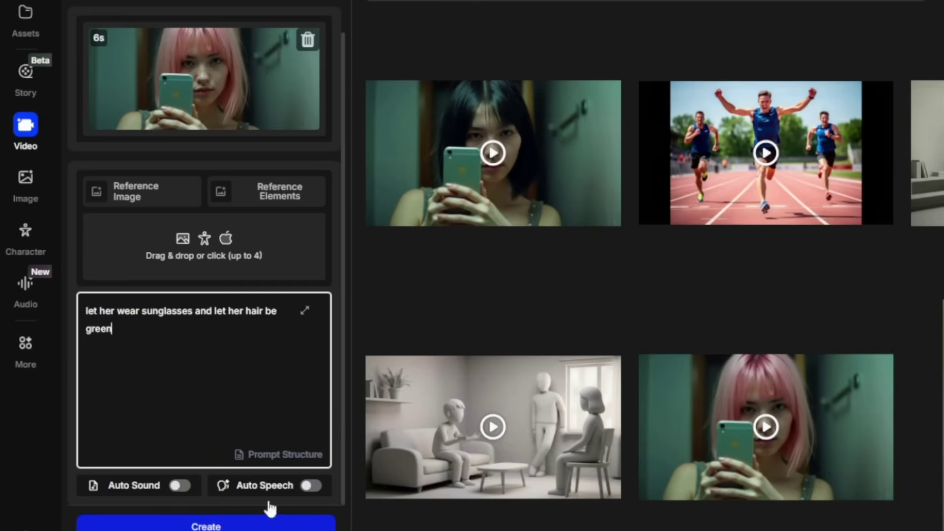
click(206, 525)
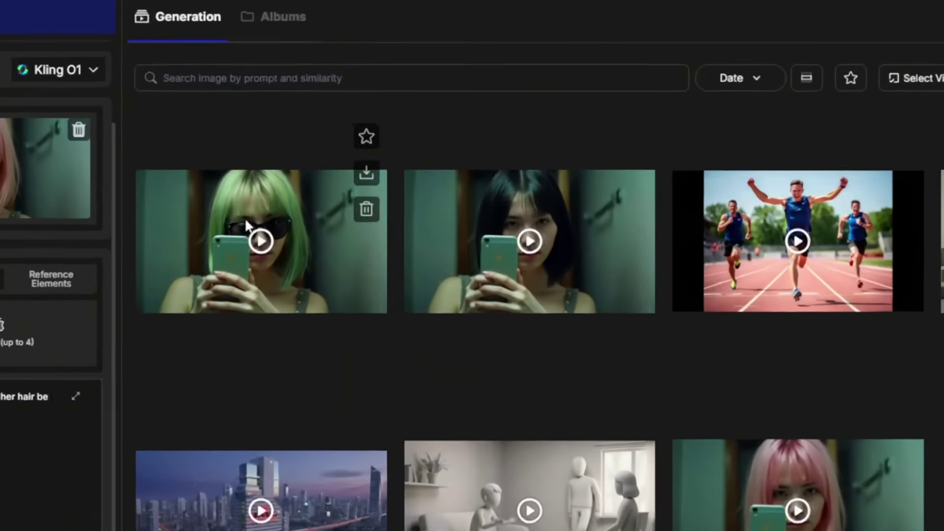
click(272, 226)
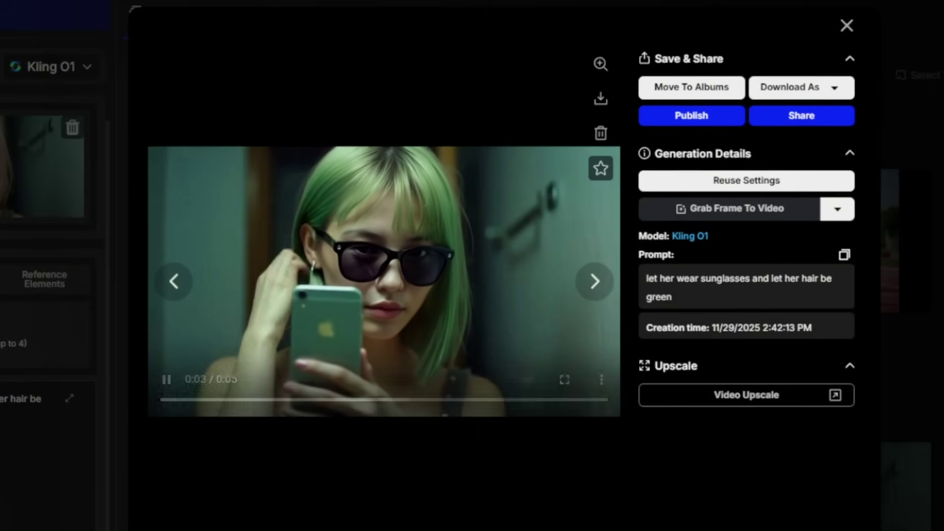
click(847, 25)
- Replace the prompt with the Changing Angle or Composition template and generate a side view
click(2, 415)
key(ctrl+a)
key(BackSpace)
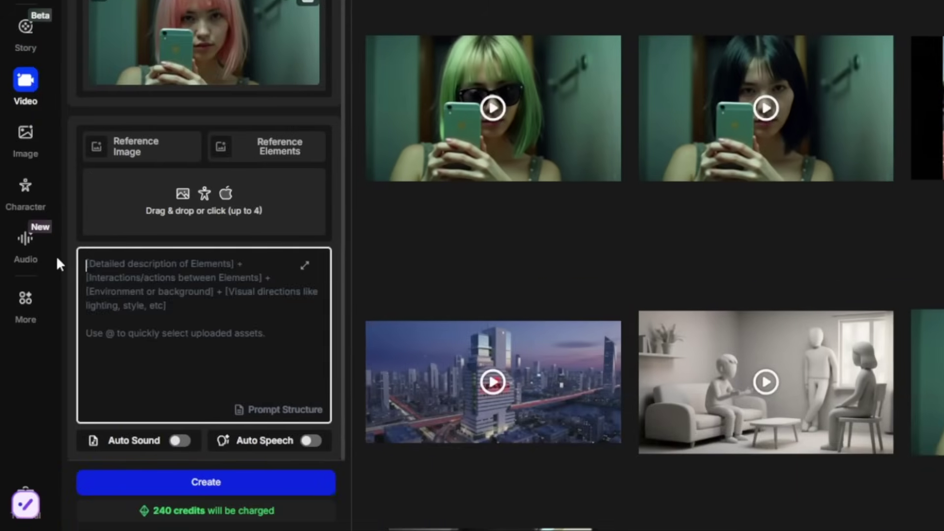
click(280, 414)
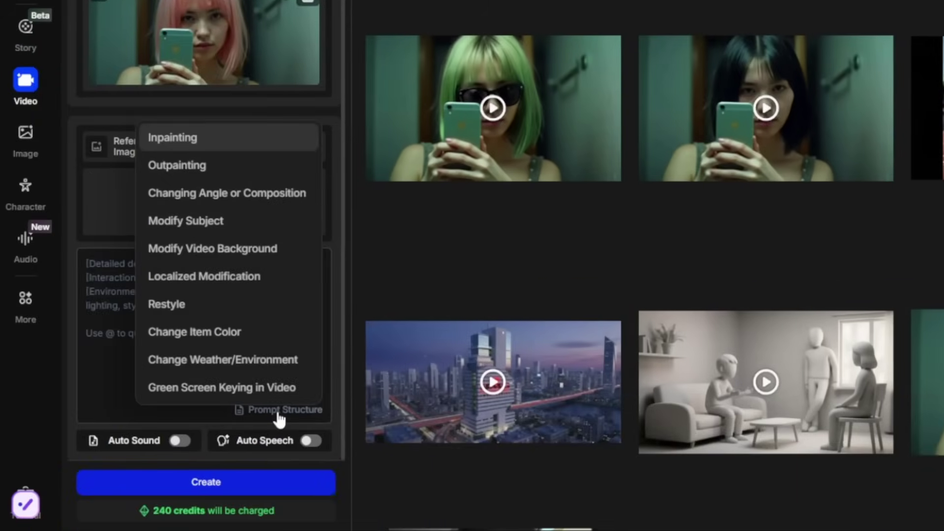
click(189, 192)
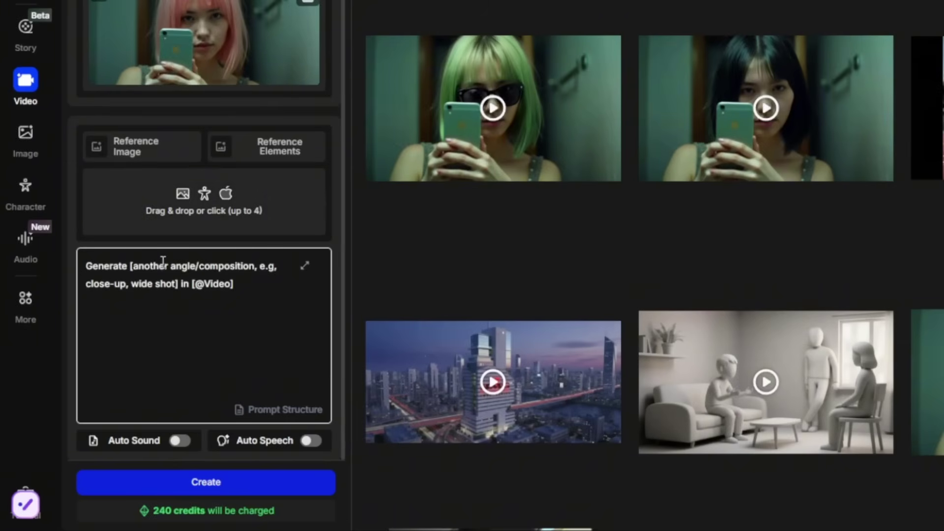
key(BackSpace)
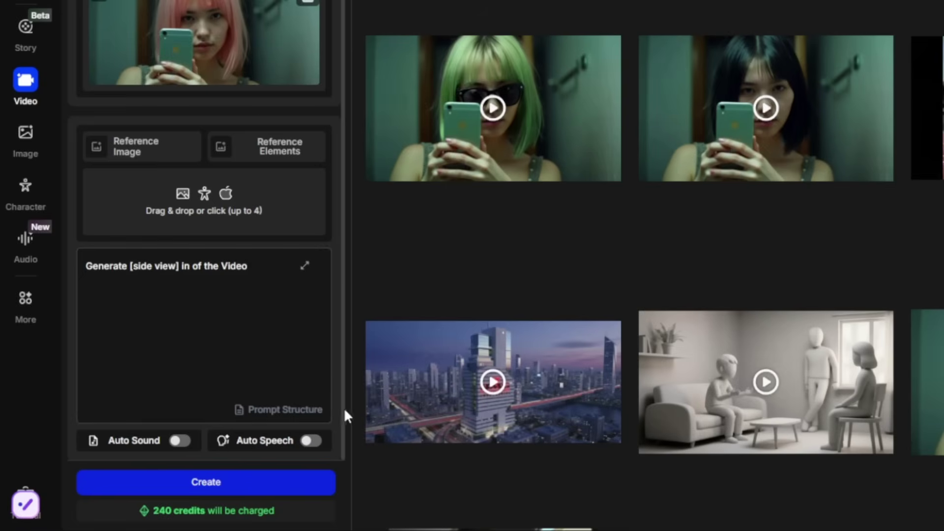
click(235, 484)
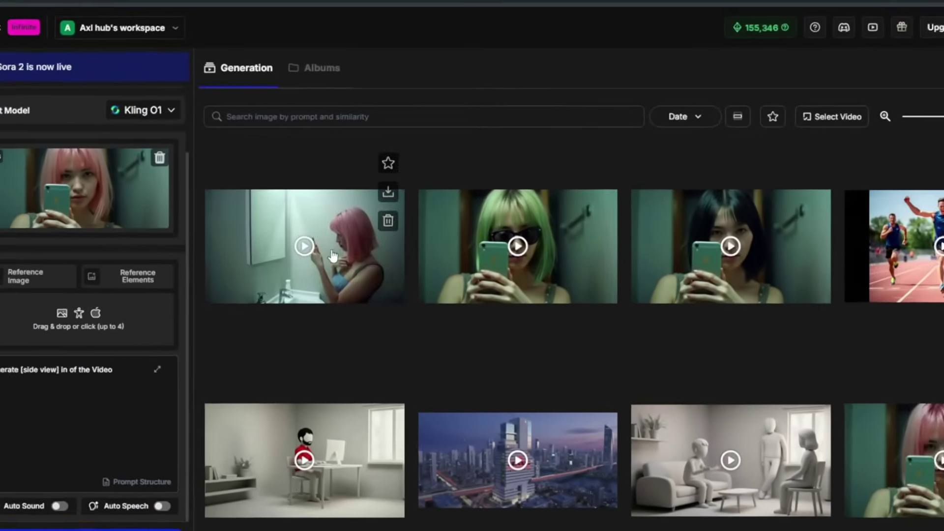
- Preview the new side-view video, pause it, and close the viewer
click(339, 243)
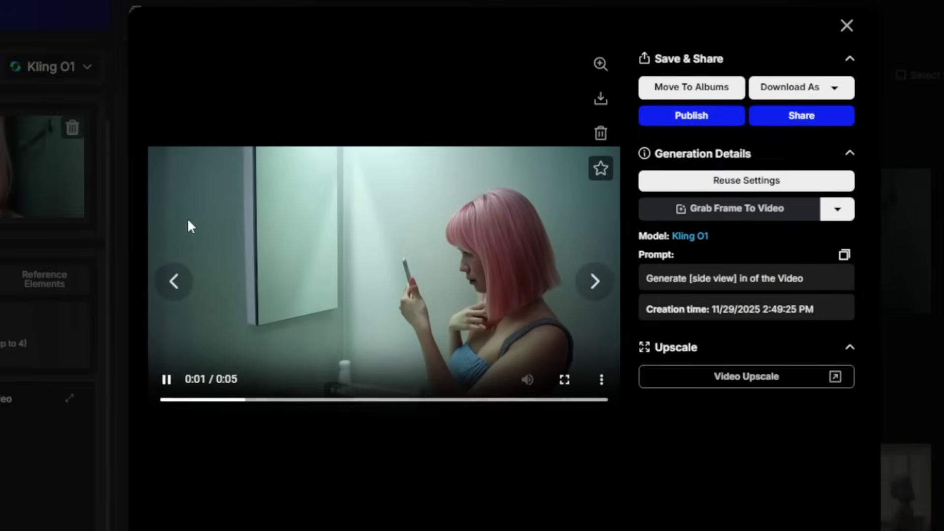
click(166, 382)
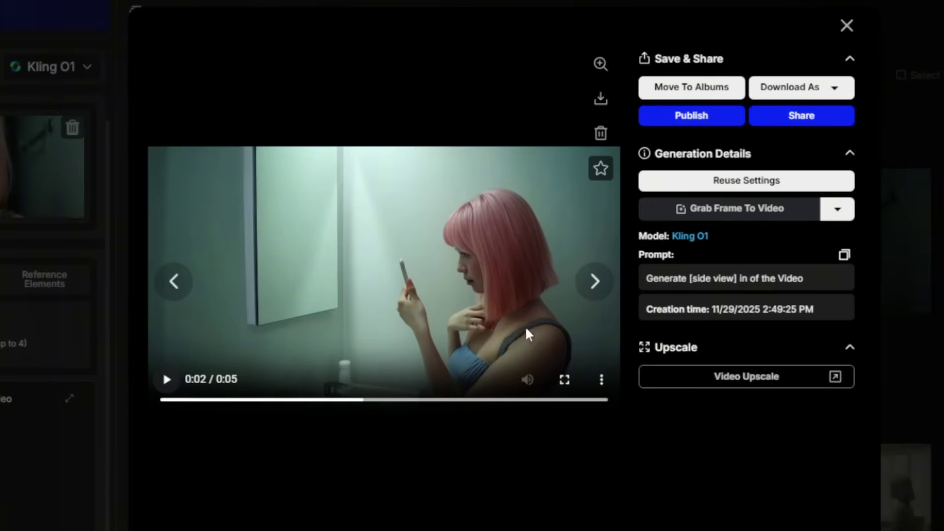
click(852, 25)
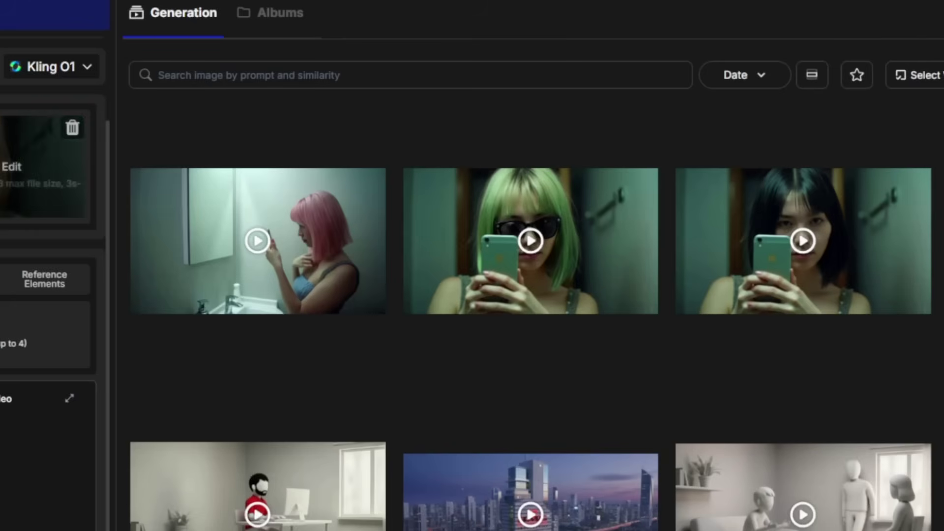
- Generate an anime edit with the Restyle prompt 'Change video into anime style' and watch it
click(246, 238)
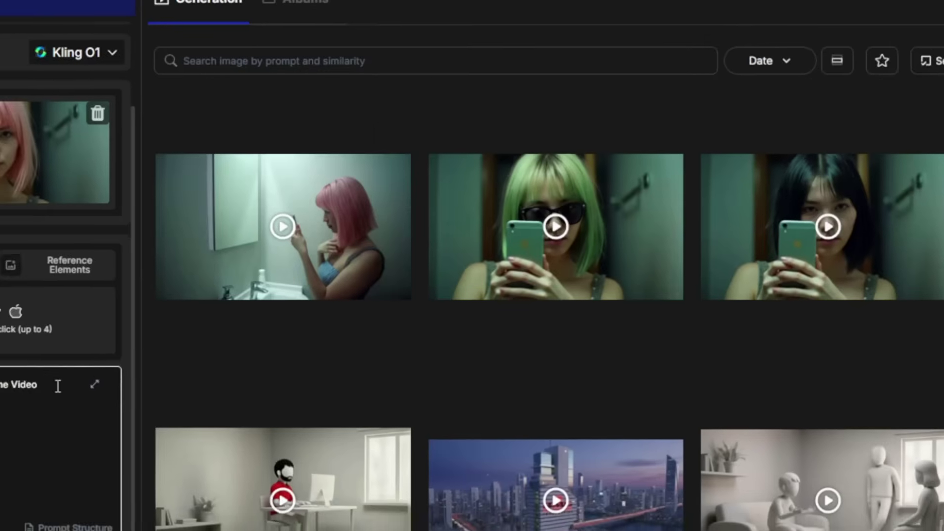
key(ctrl+a)
key(BackSpace)
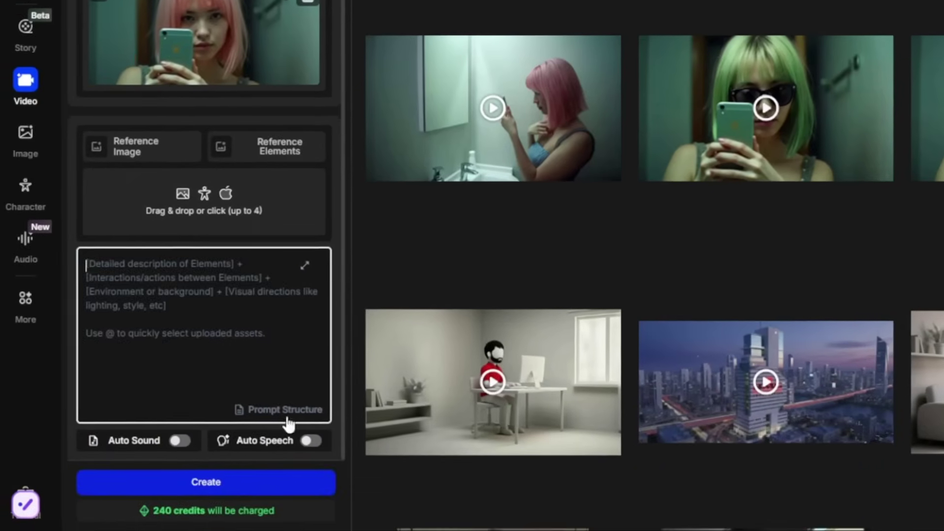
click(289, 423)
click(204, 303)
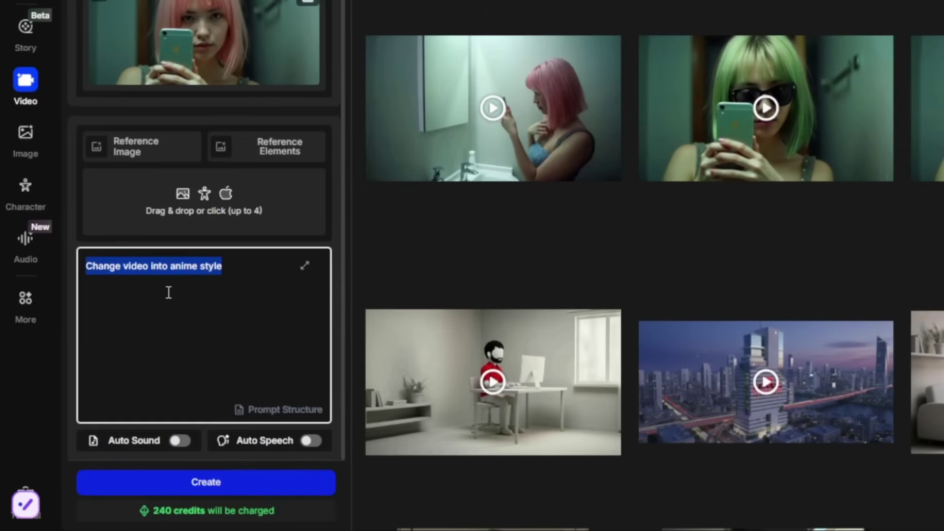
click(237, 490)
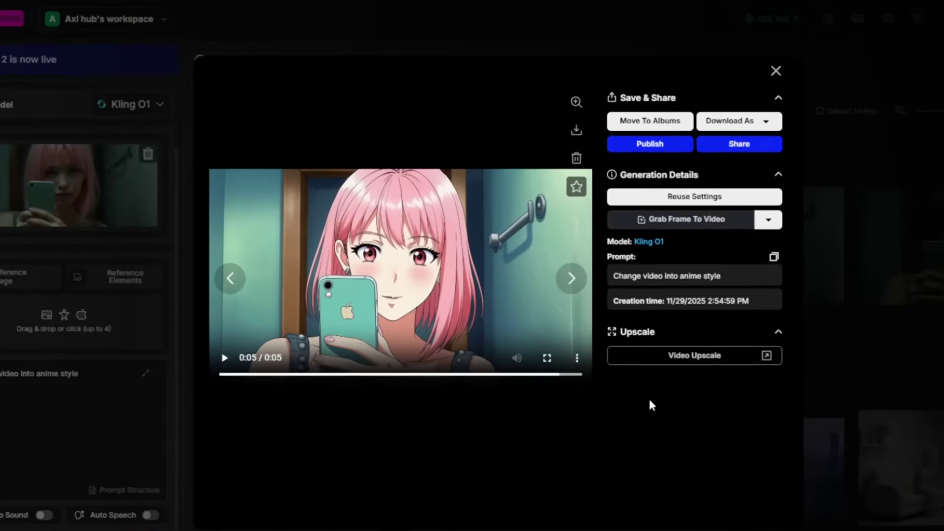
click(224, 357)
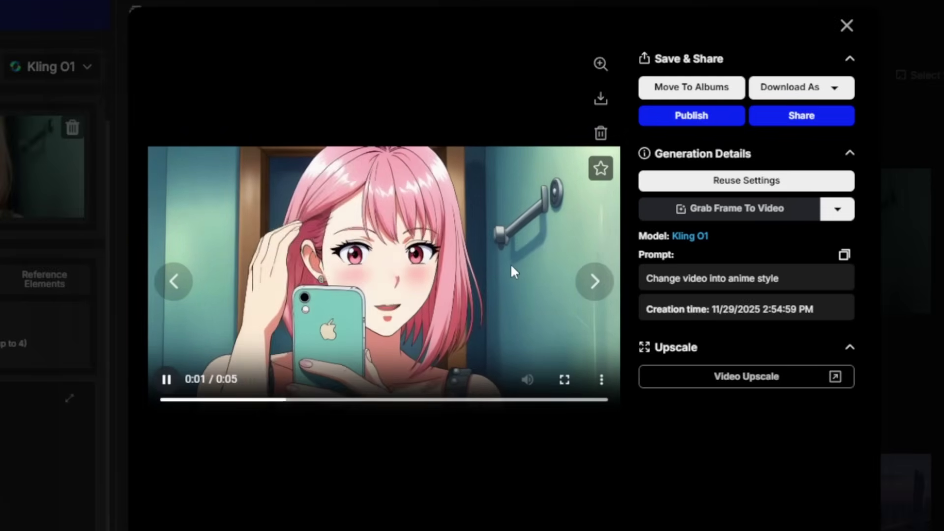
key(Escape)
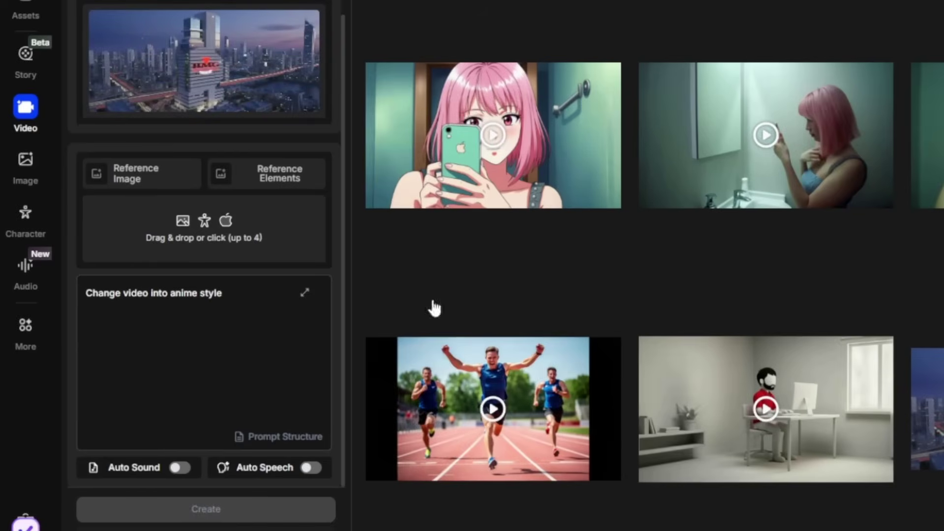
click(142, 180)
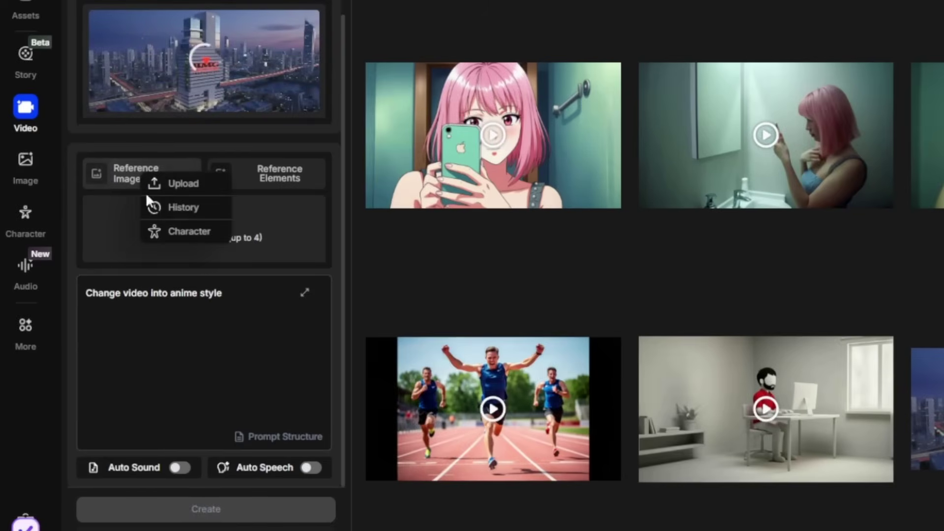
click(193, 195)
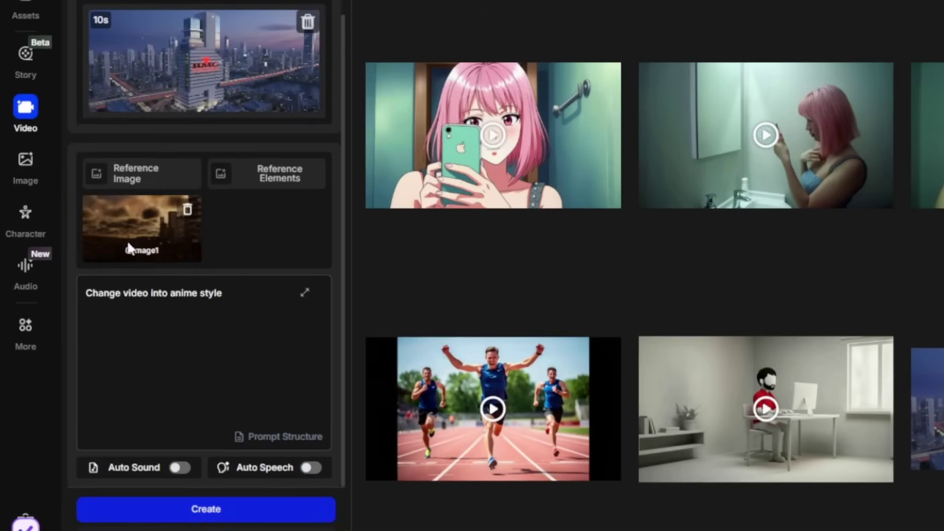
click(225, 293)
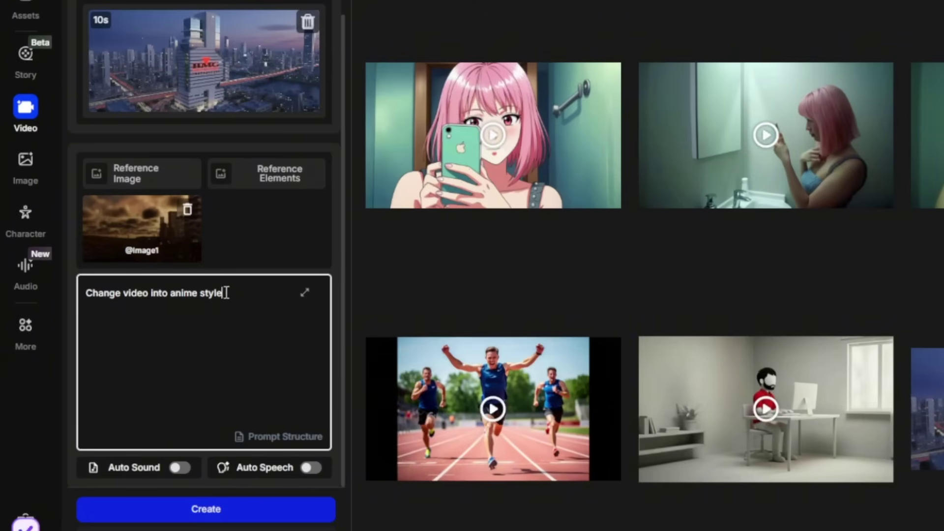
key(BackSpace)
text(u)
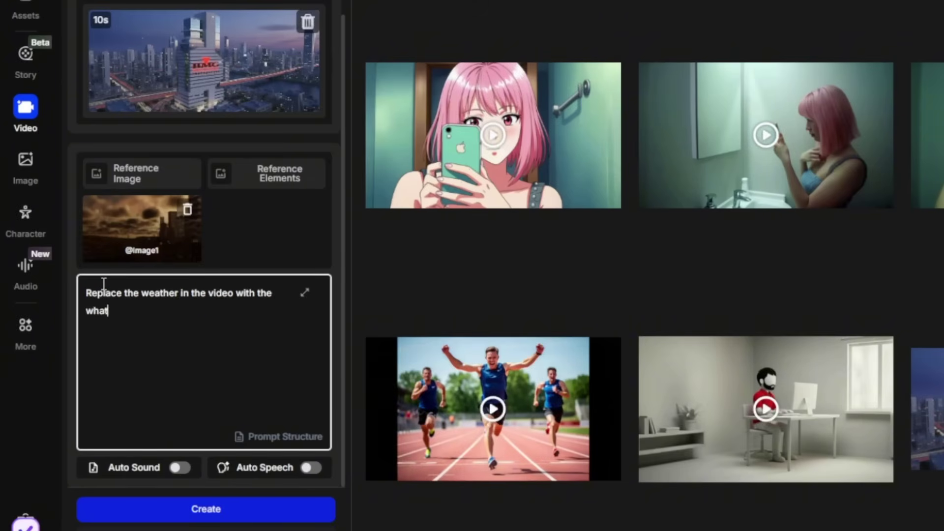
- Apply the Change Weather/Environment template and generate the 400-credit weather swap
key(ctrl+a)
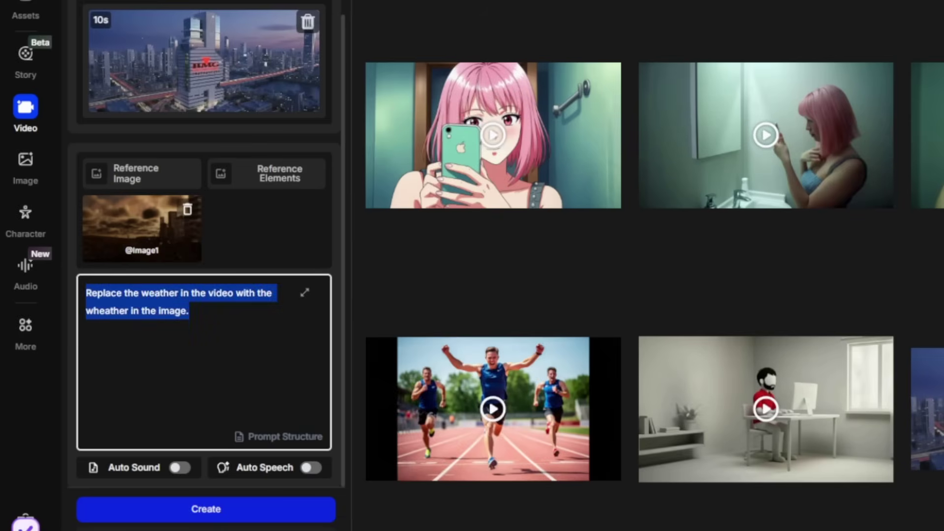
click(276, 437)
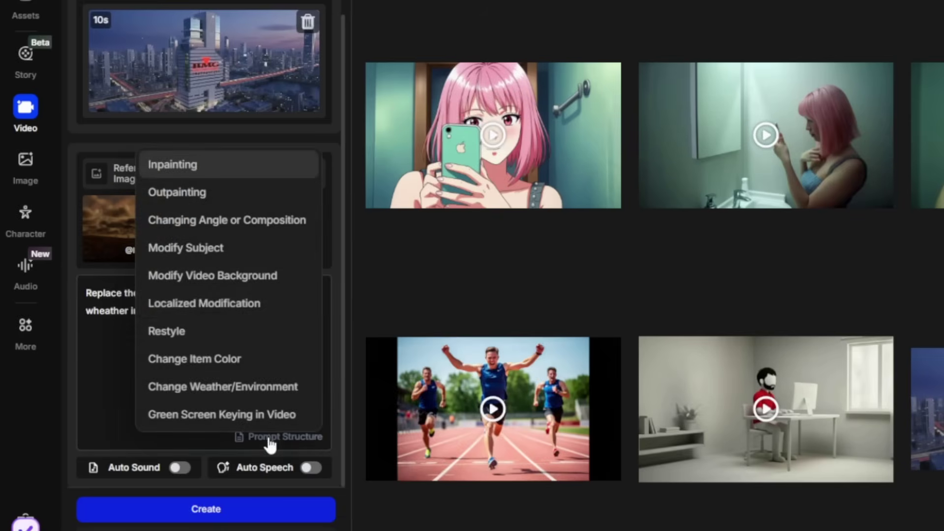
click(208, 387)
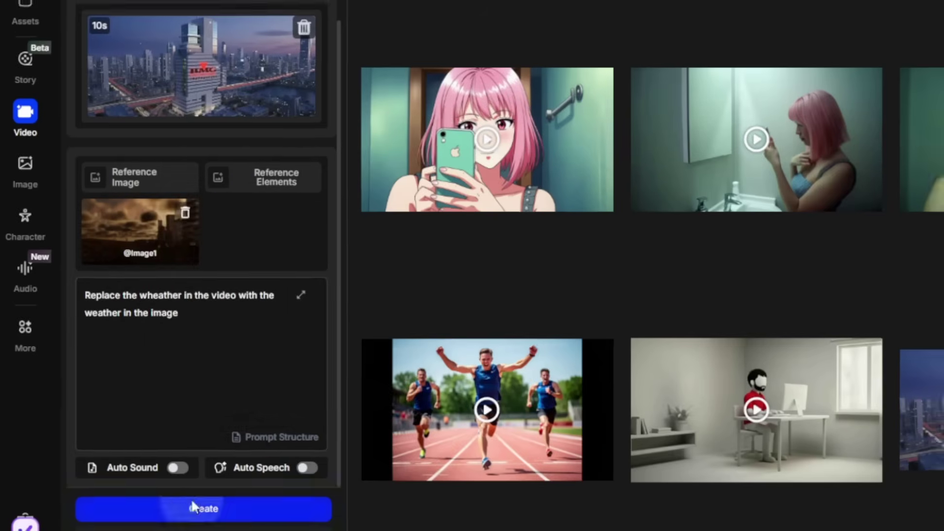
click(192, 506)
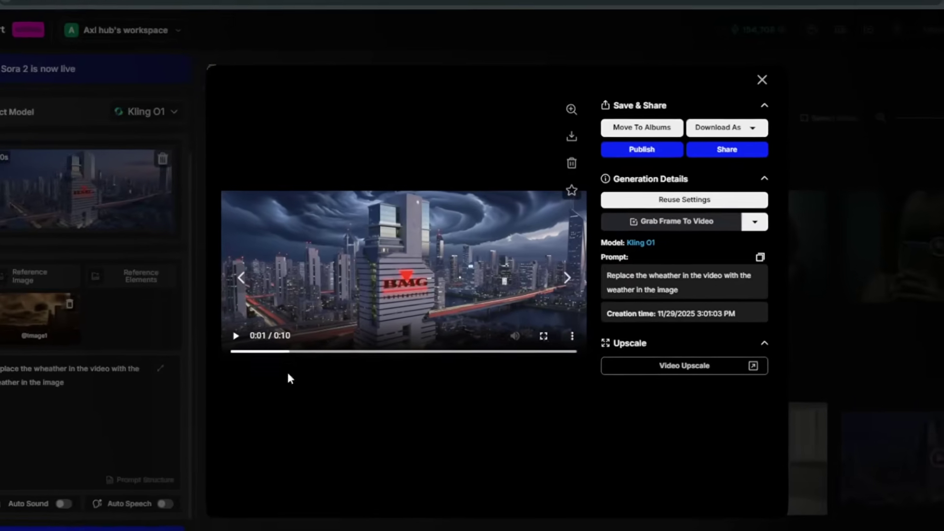
- Replay the stormy-sky city result from the start, pause it, and close the viewer
click(232, 351)
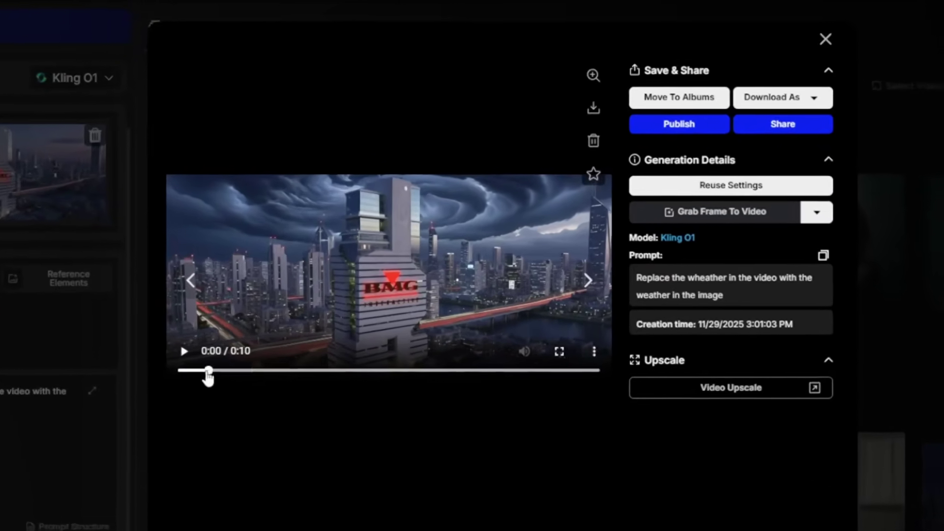
click(236, 336)
click(168, 358)
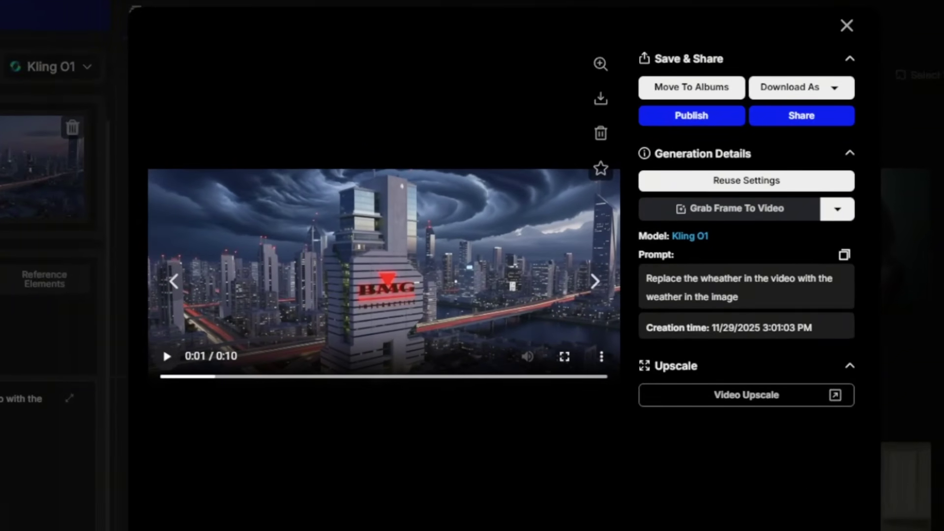
click(846, 26)
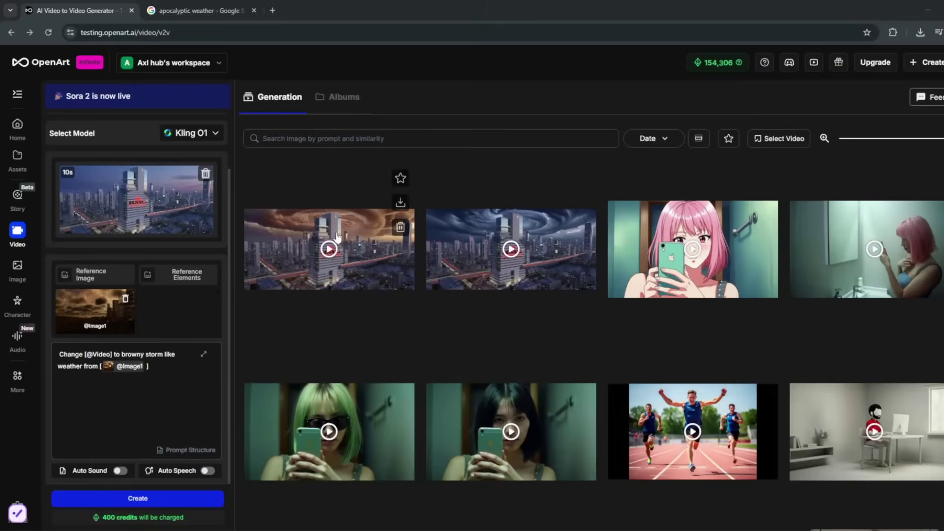
- Open the newest generated city video for review
click(511, 96)
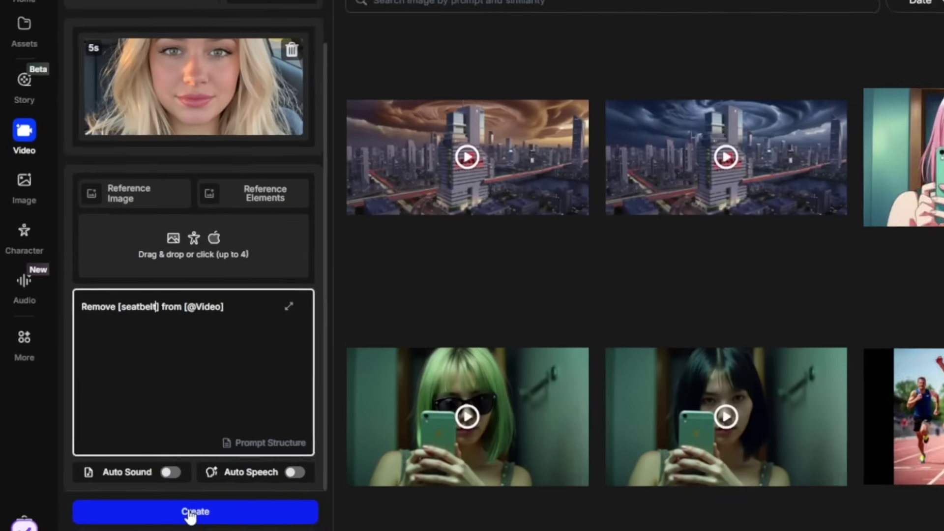
click(201, 515)
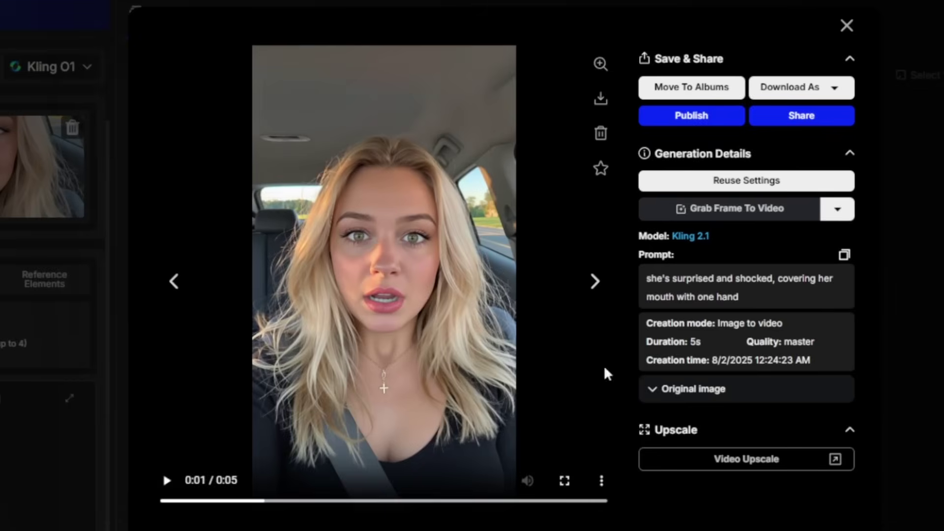
click(167, 480)
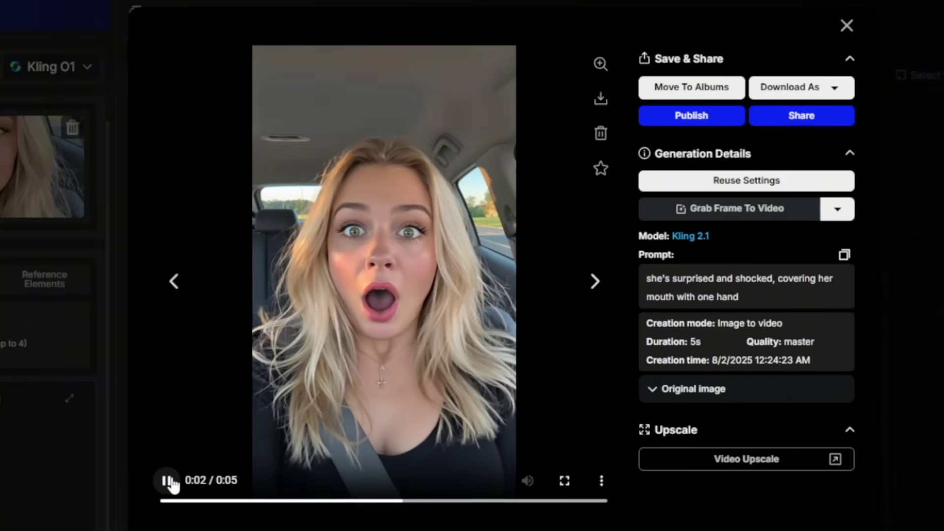
click(168, 481)
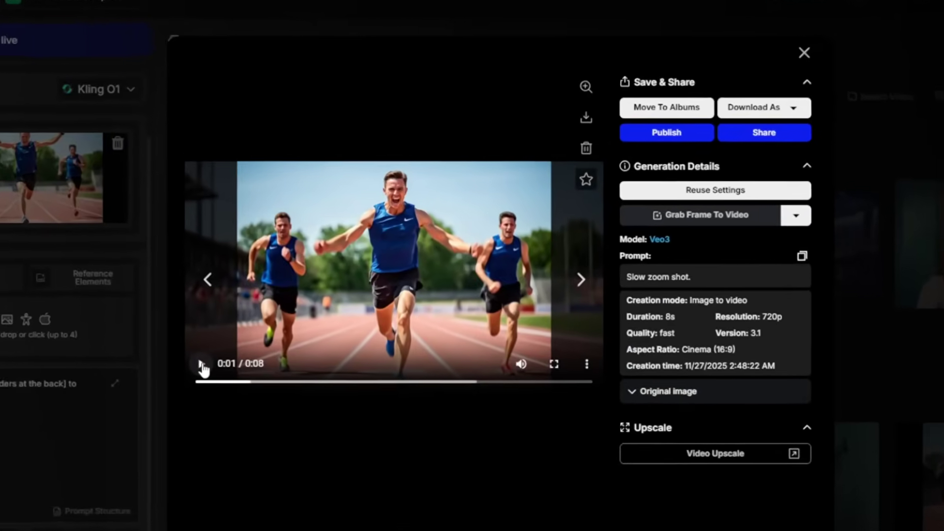
- Compare the original sprinters and cheerleader videos, then remove the sprinters source and prompt
click(263, 343)
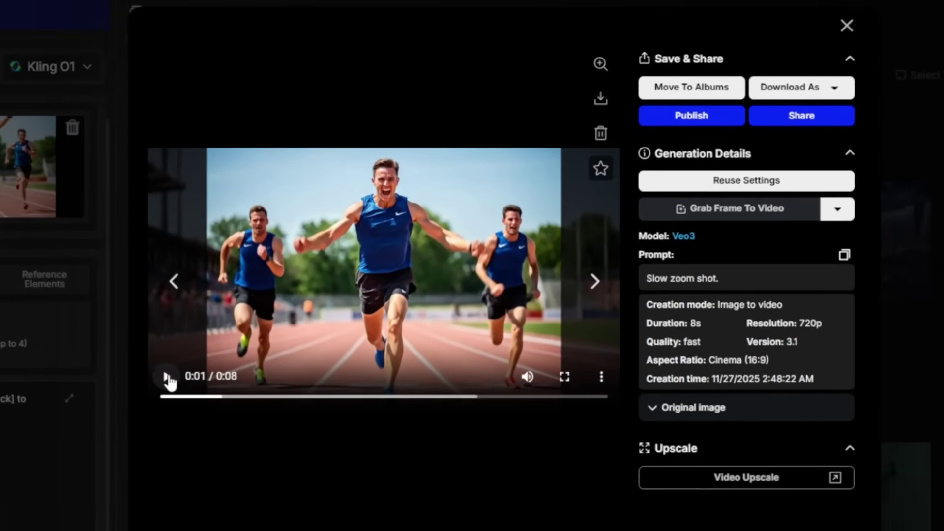
key(Escape)
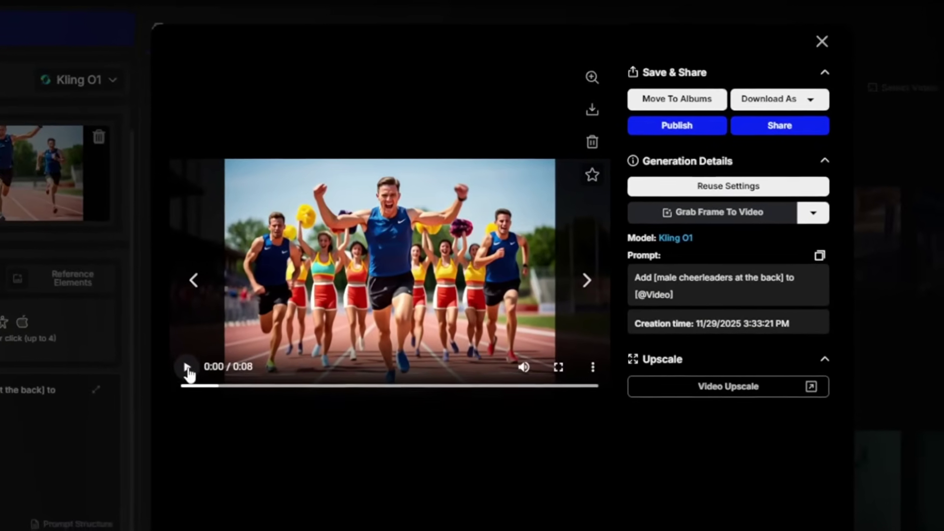
click(210, 359)
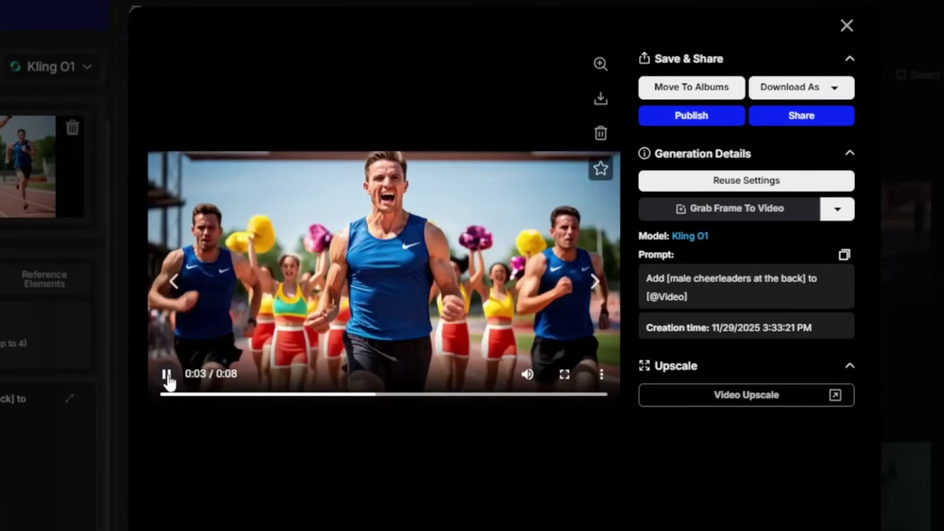
click(167, 376)
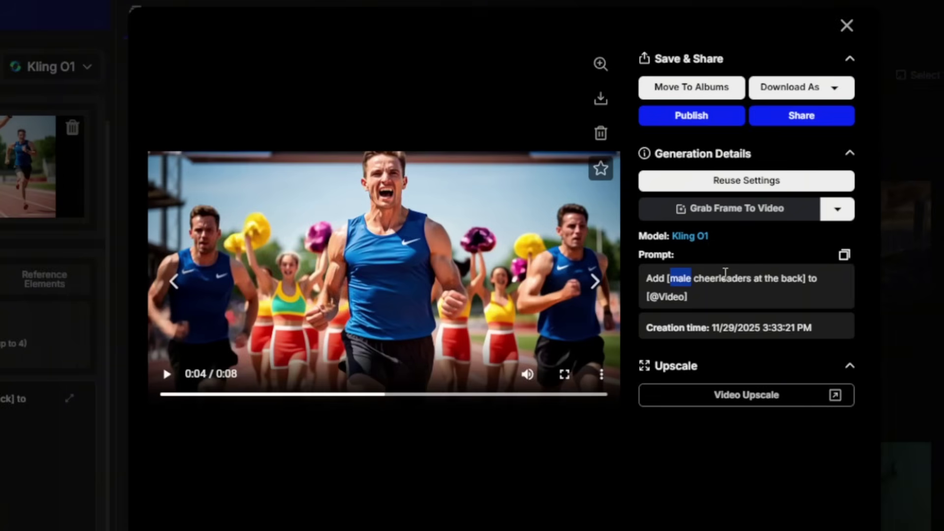
drag(354, 393, 191, 394)
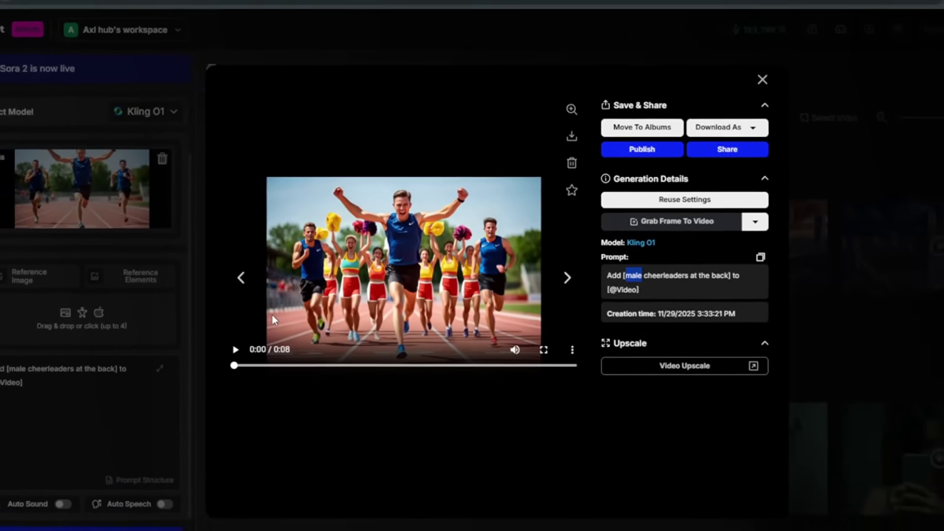
click(743, 91)
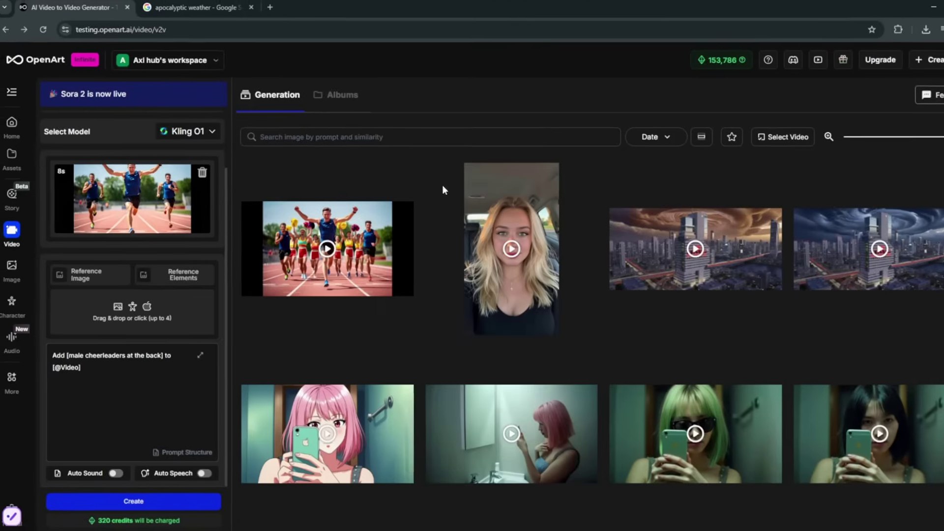
click(182, 165)
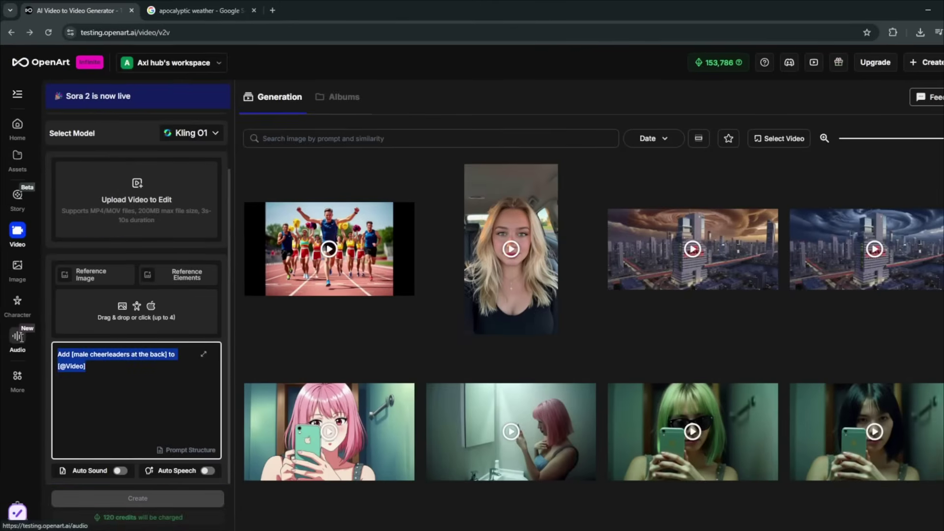
key(BackSpace)
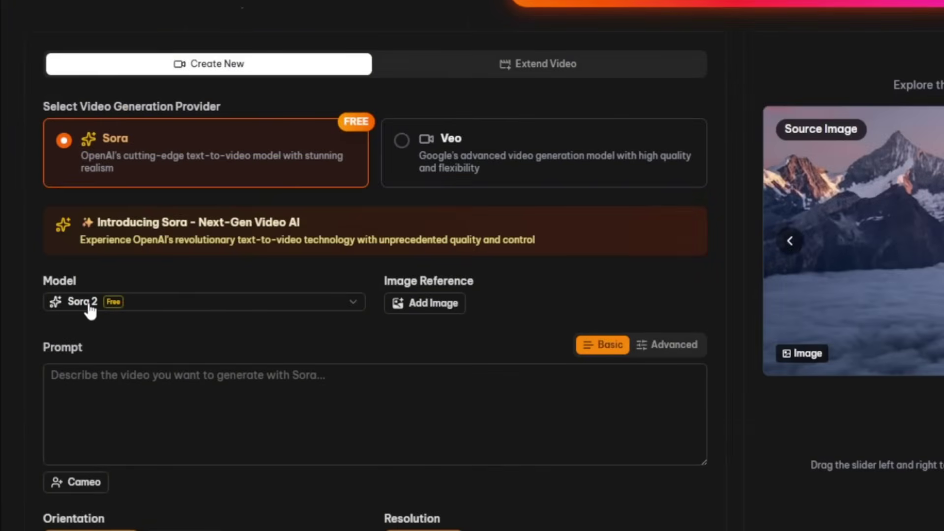
- Enter 'The dog is running' as the video prompt and review the credit cost below
scroll(176, 339, down, 3)
click(156, 232)
text(The dog is running)
scroll(158, 232, down, 3)
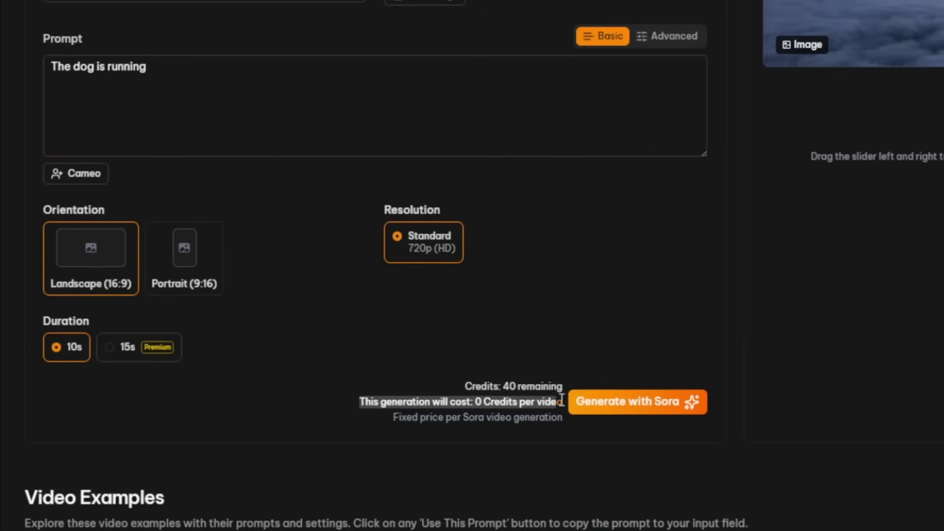
scroll(544, 348, up, 7)
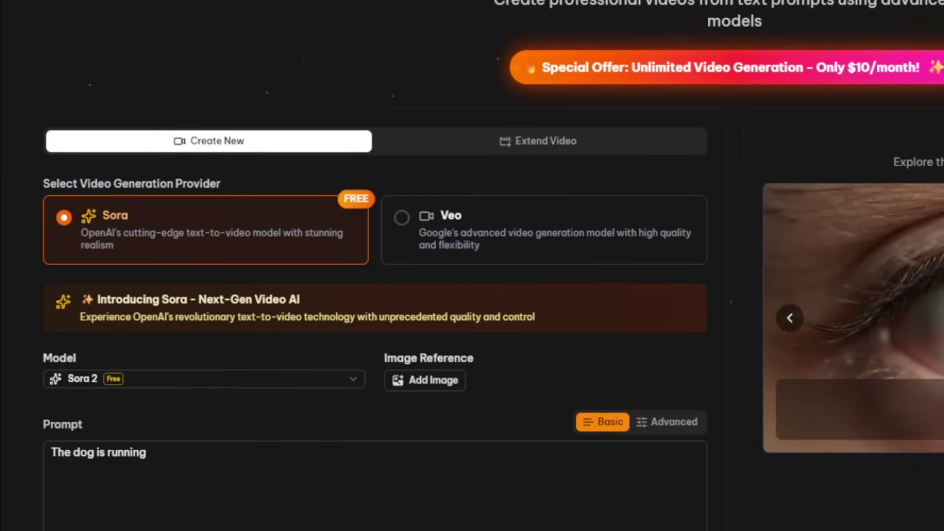
- Switch the provider to Veo with the Veo 3.1 Fast model, then select the whole prompt text
click(487, 240)
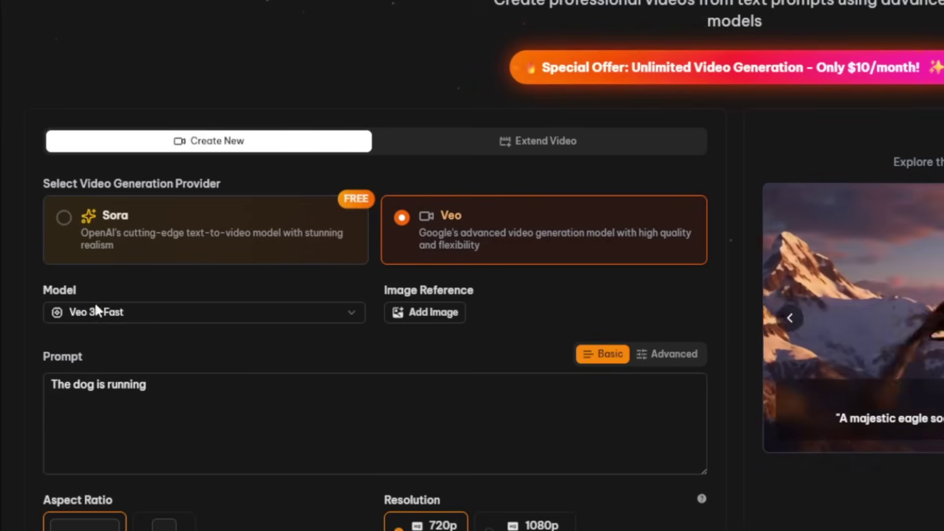
scroll(95, 310, down, 8)
scroll(353, 323, up, 2)
triple_click(153, 72)
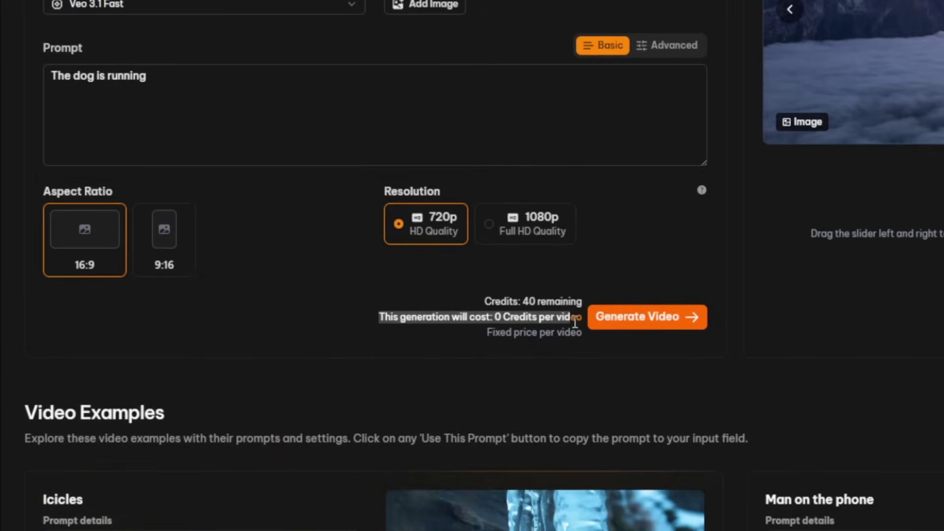
scroll(574, 322, up, 6)
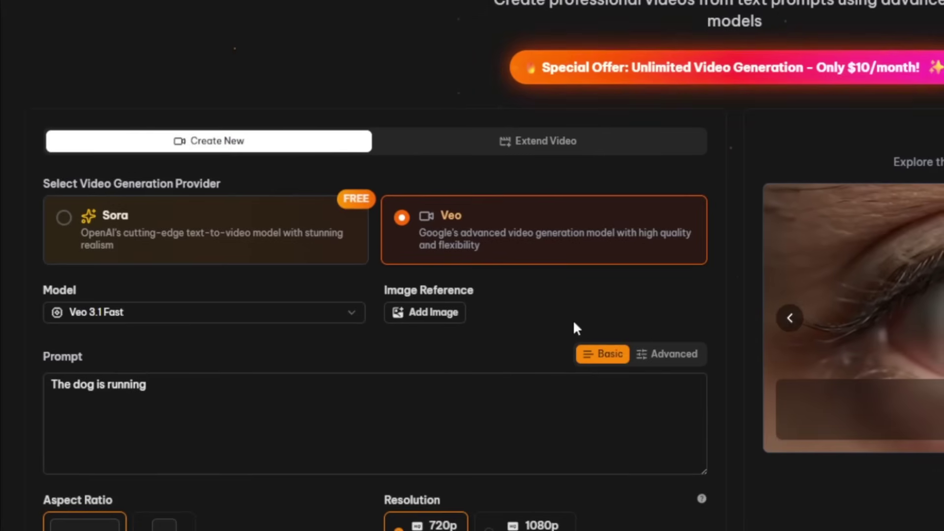
scroll(573, 322, up, 5)
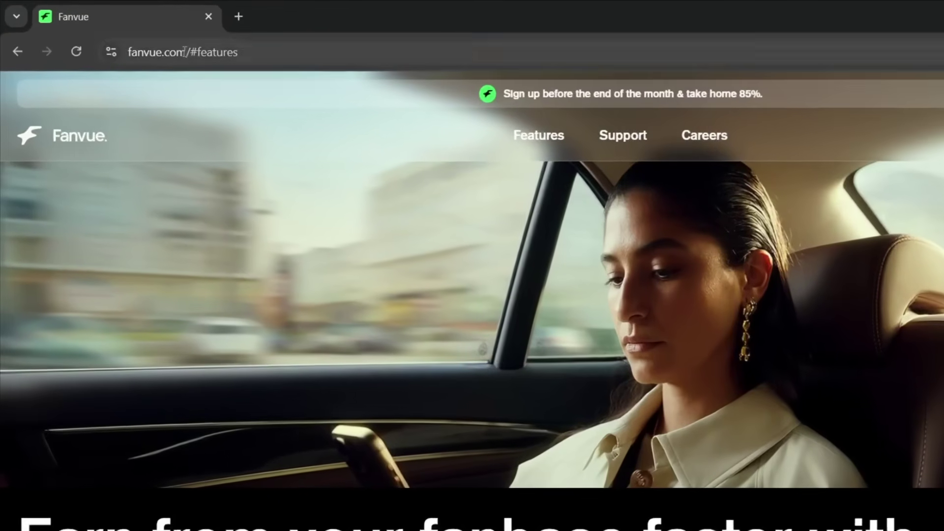
drag(172, 48, 101, 48)
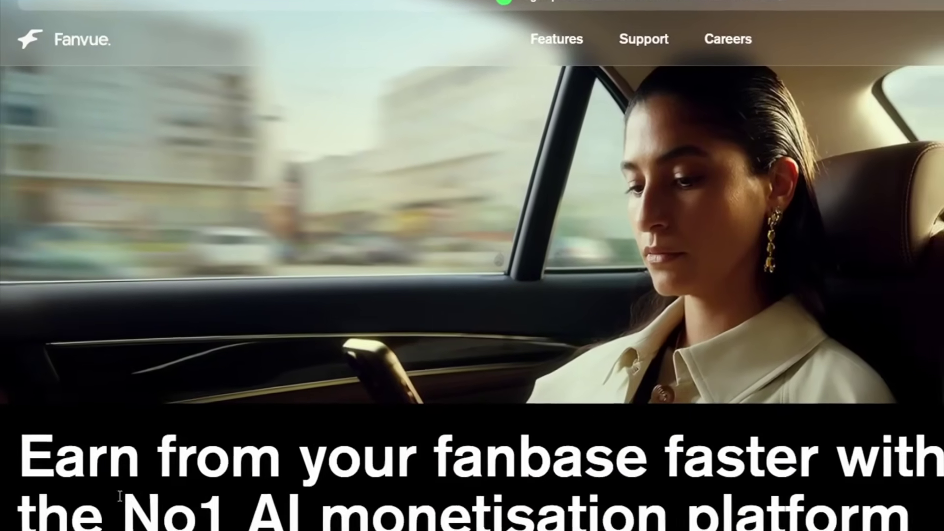
drag(120, 496, 523, 528)
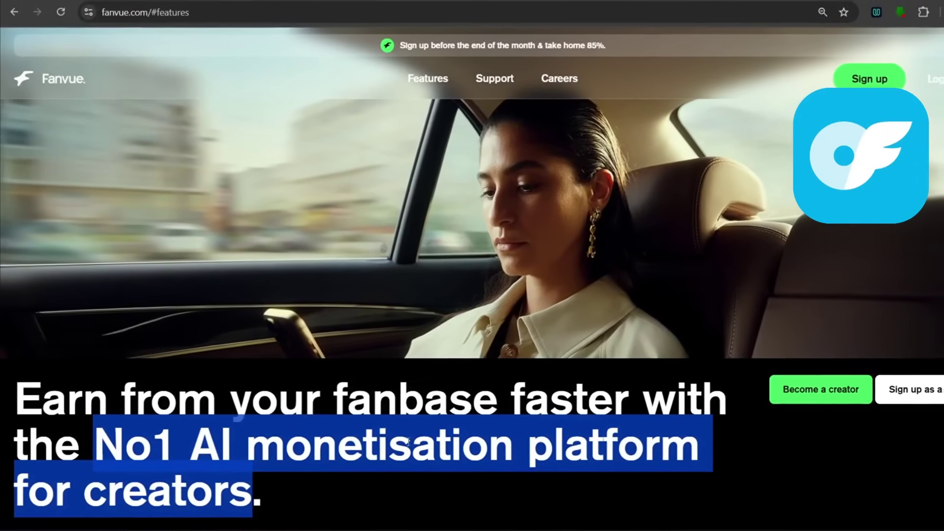
click(304, 490)
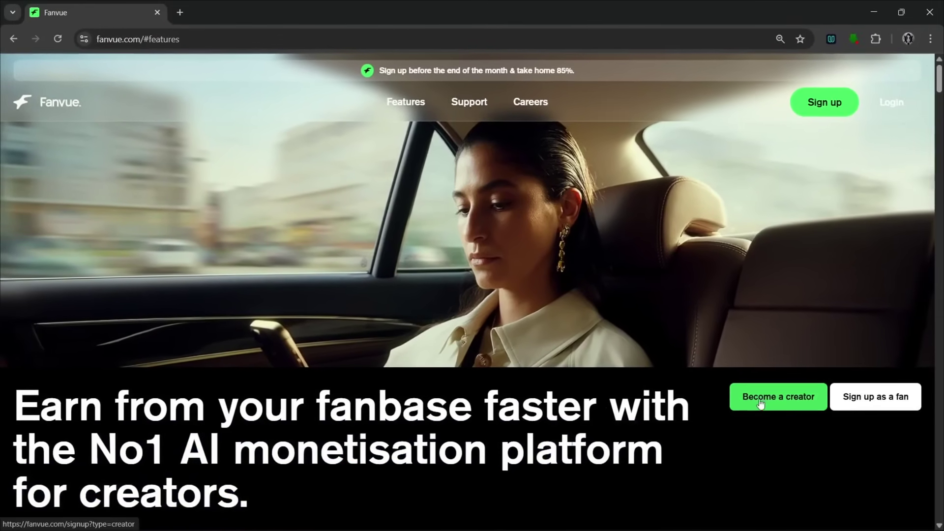
scroll(526, 396, down, 6)
scroll(533, 351, up, 1)
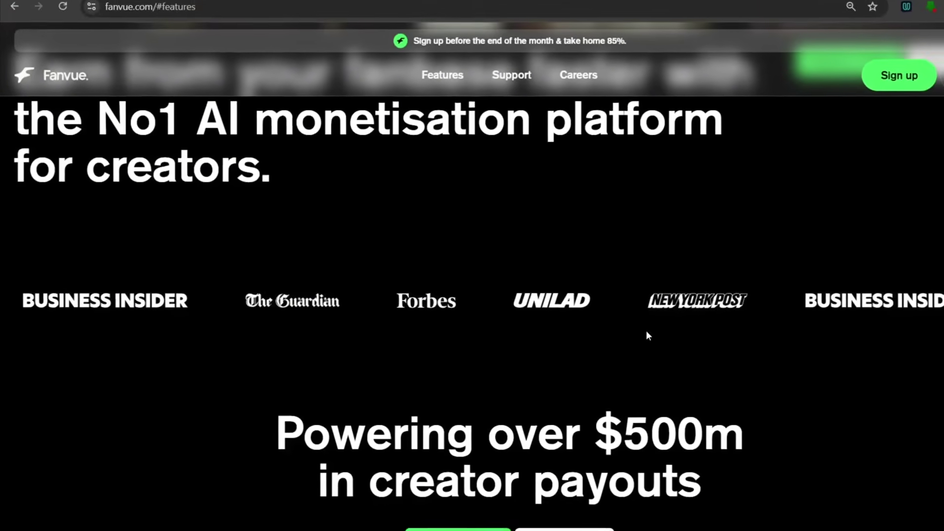
scroll(646, 330, down, 4)
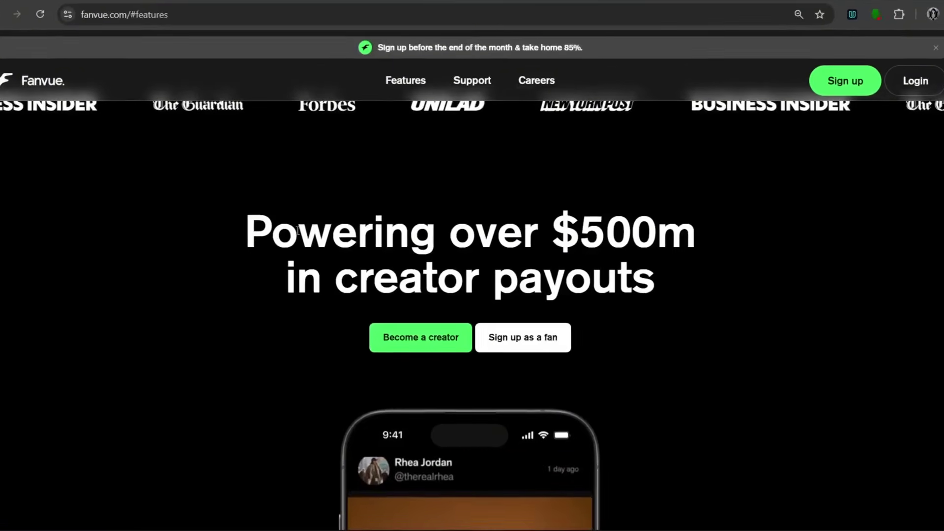
drag(552, 232, 688, 233)
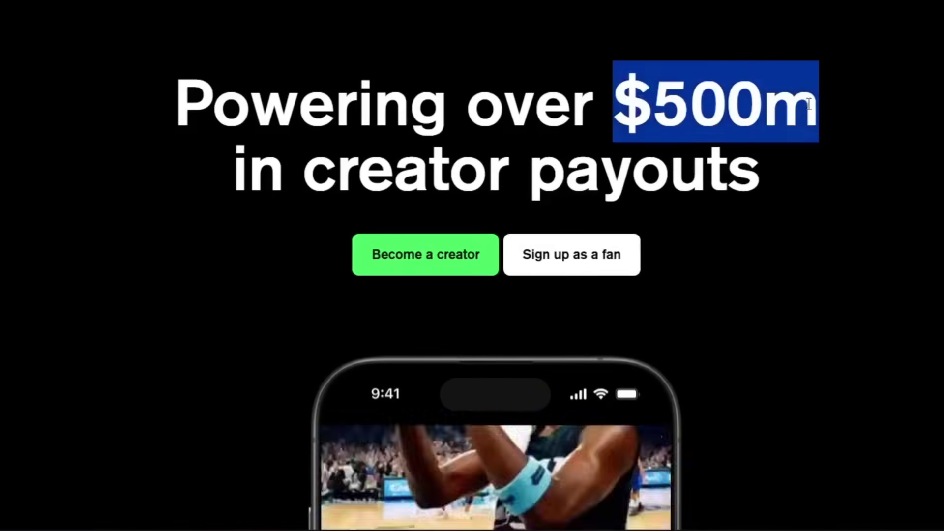